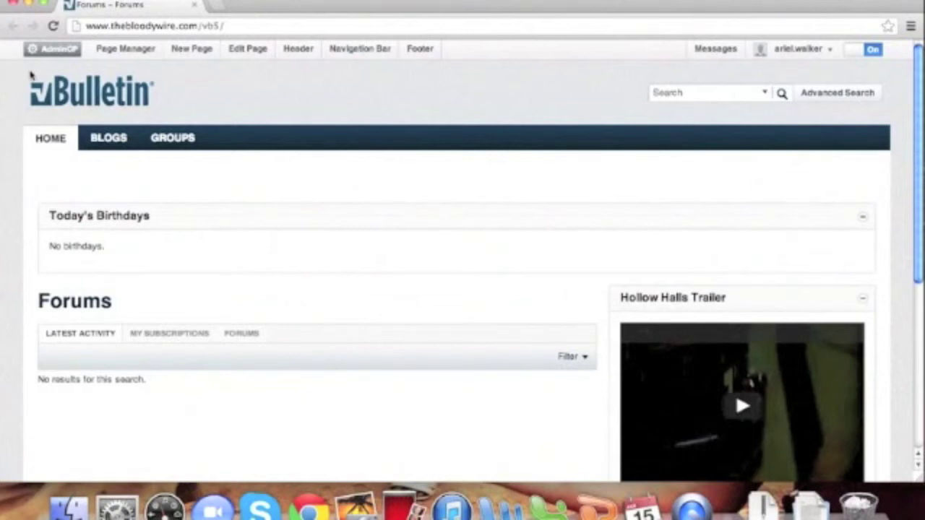
- Enter the AdminCP and expand the Usergroups section in the left navigation
{"action": "left_click", "coordinate": [54, 58]}
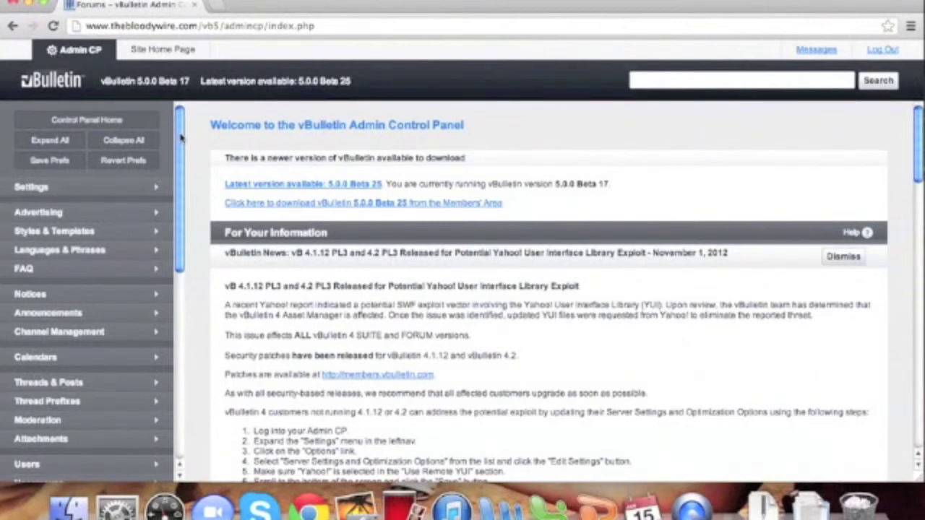
{"action": "left_click_drag", "start_coordinate": [181, 137], "coordinate": [196, 260]}
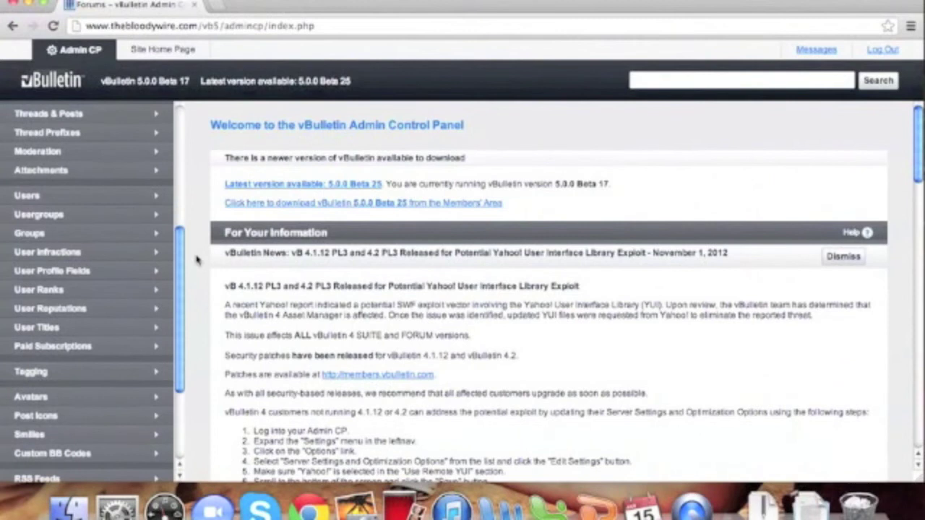
{"action": "left_click", "coordinate": [155, 219]}
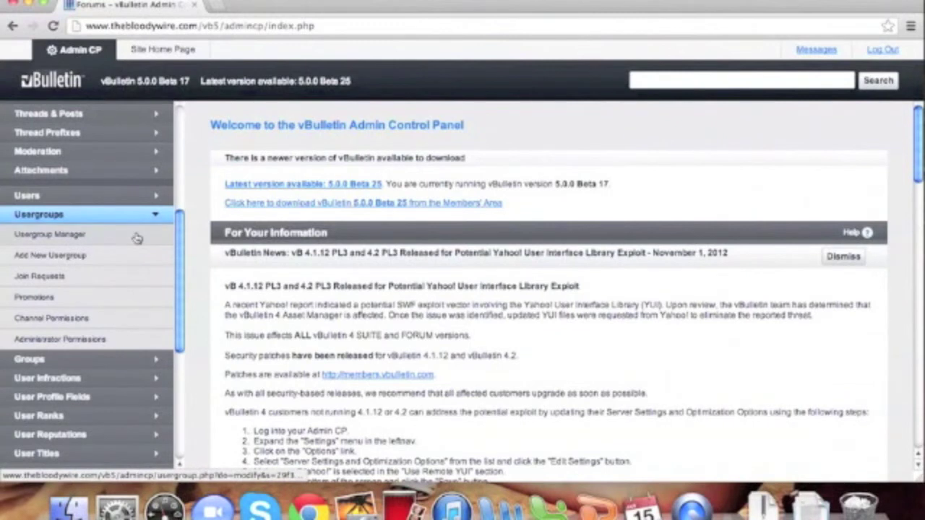
- Edit Registered Users in the Usergroup Manager, changing Maximum Stored Messages from 50 to 0
{"action": "left_click", "coordinate": [137, 239]}
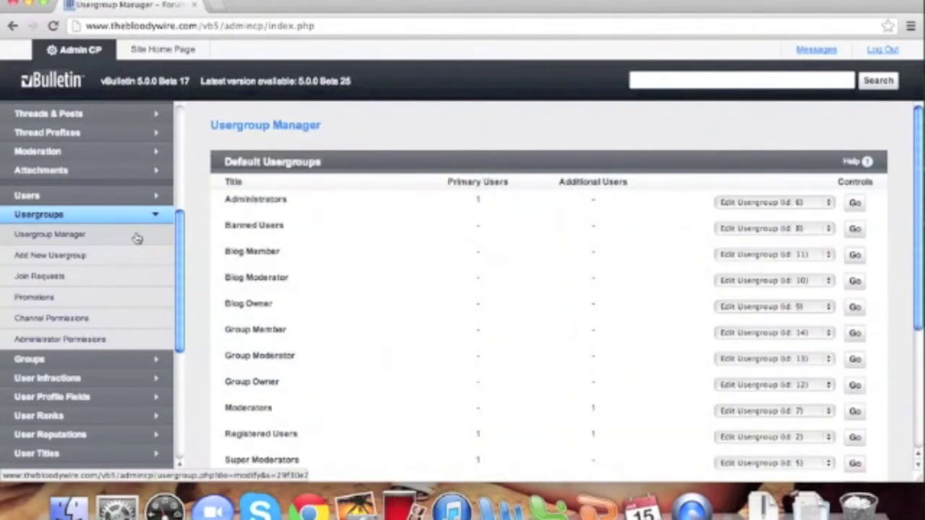
{"action": "scroll", "coordinate": [412, 405], "scroll_direction": "down", "scroll_amount": 5}
{"action": "left_click_drag", "start_coordinate": [311, 285], "coordinate": [214, 284]}
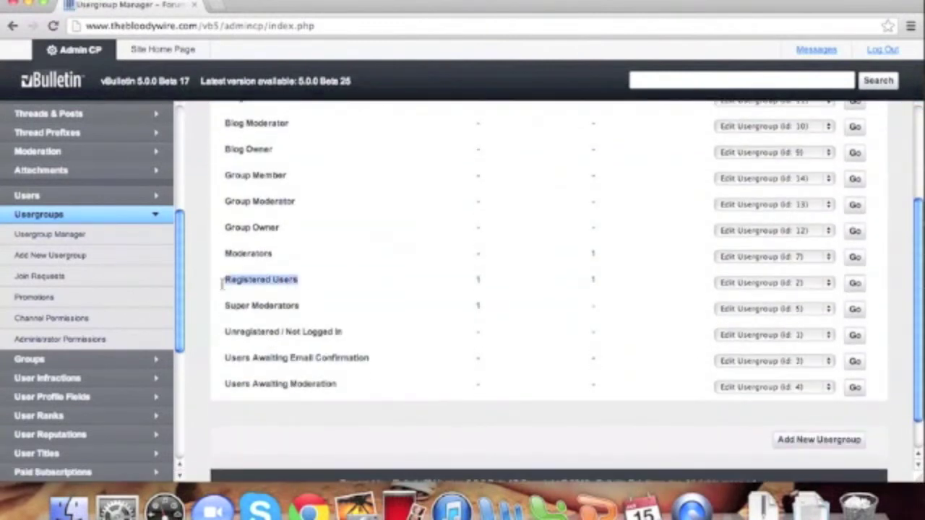
{"action": "left_click", "coordinate": [855, 282]}
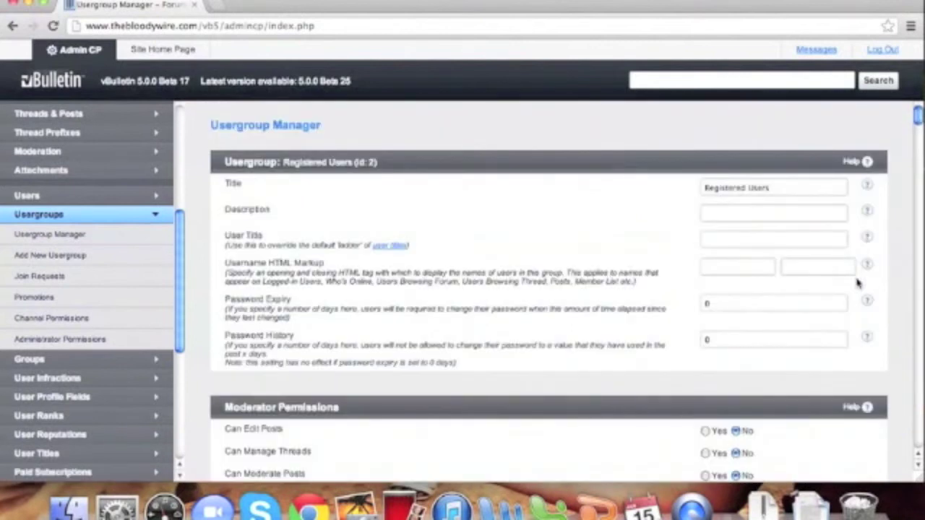
{"action": "left_click_drag", "start_coordinate": [917, 120], "coordinate": [917, 233]}
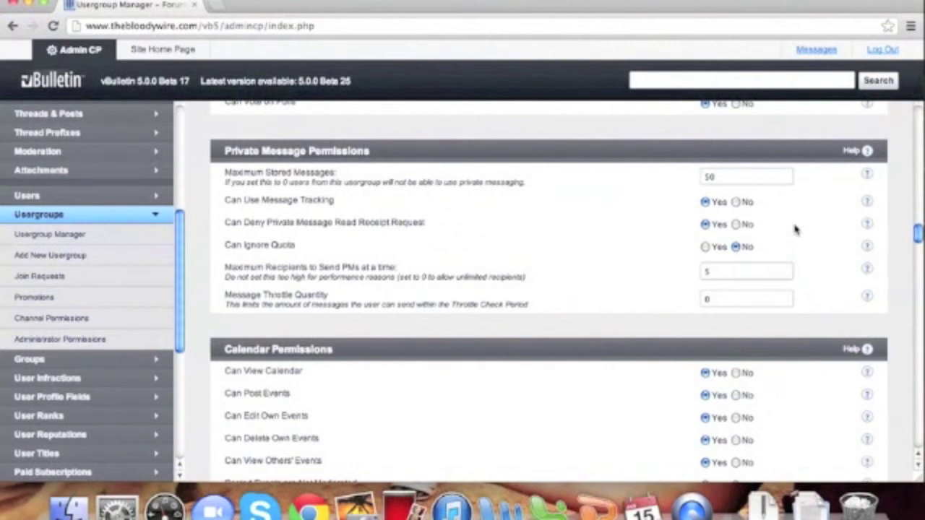
{"action": "left_click_drag", "start_coordinate": [344, 176], "coordinate": [221, 176]}
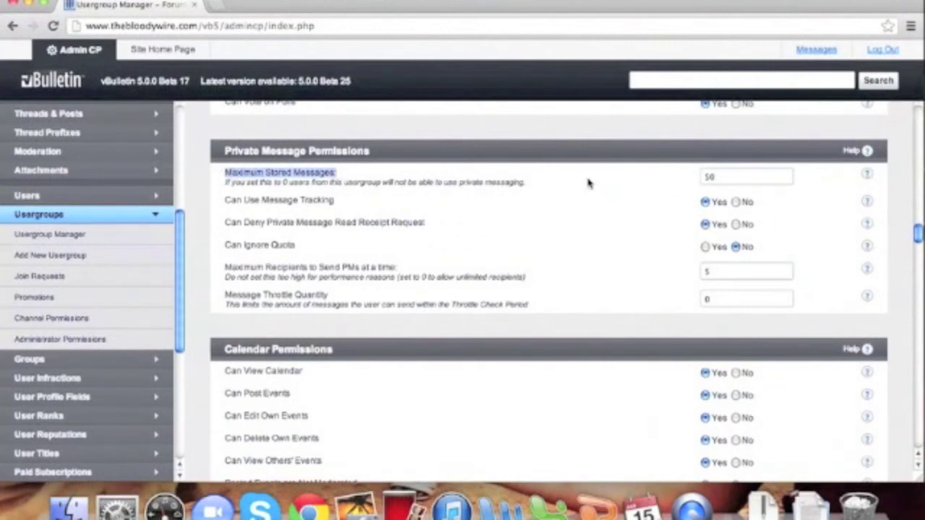
{"action": "double_click", "coordinate": [719, 177]}
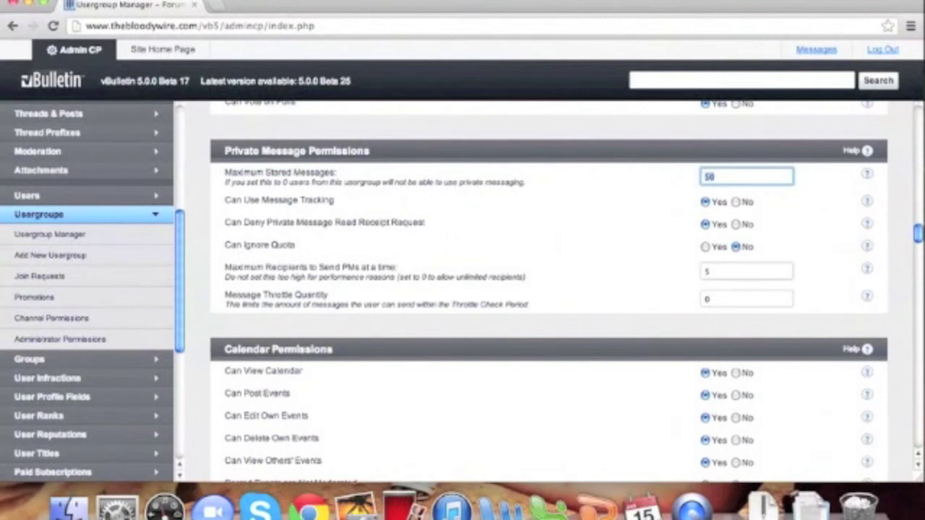
{"action": "type", "text": "0"}
{"action": "scroll", "coordinate": [887, 229], "scroll_direction": "down", "scroll_amount": 10}
{"action": "scroll", "coordinate": [887, 229], "scroll_direction": "down", "scroll_amount": 10}
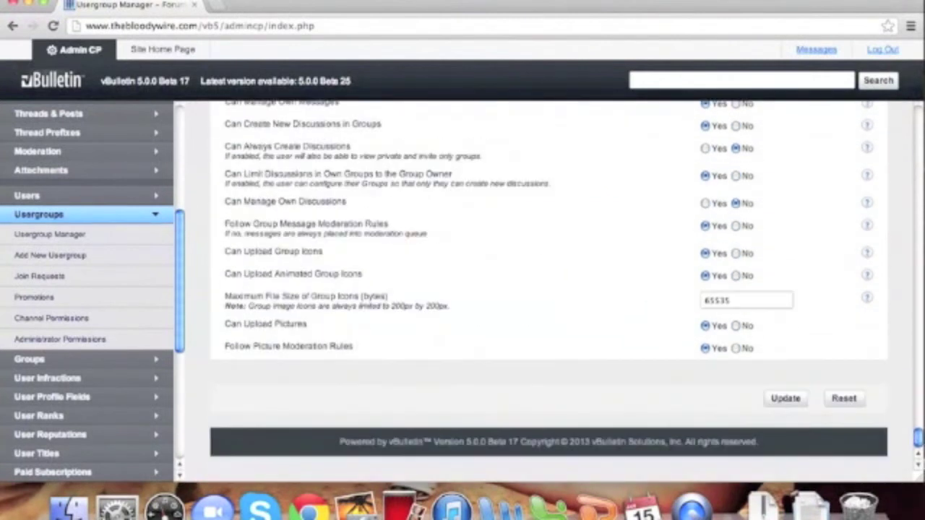
- Save Registered Users, then base a new usergroup and its forum permissions on Registered Users
{"action": "left_click", "coordinate": [786, 400]}
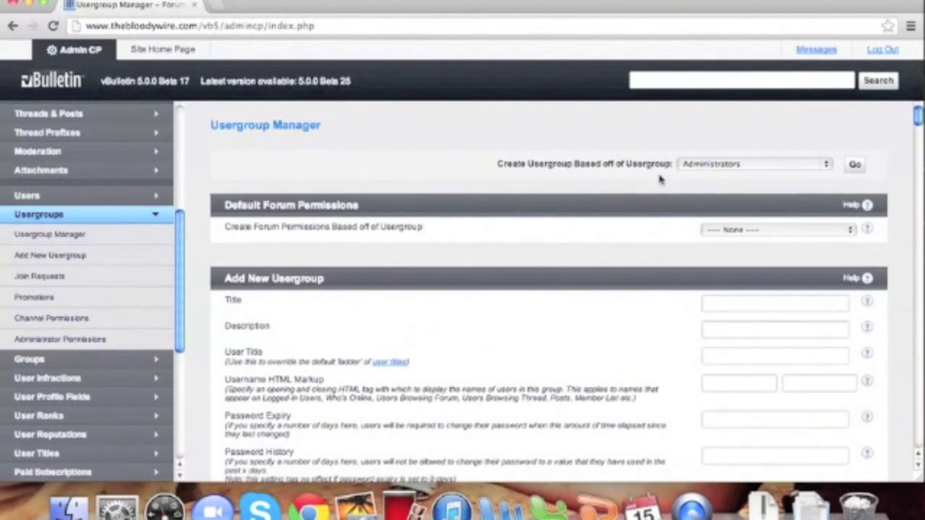
{"action": "left_click", "coordinate": [702, 166]}
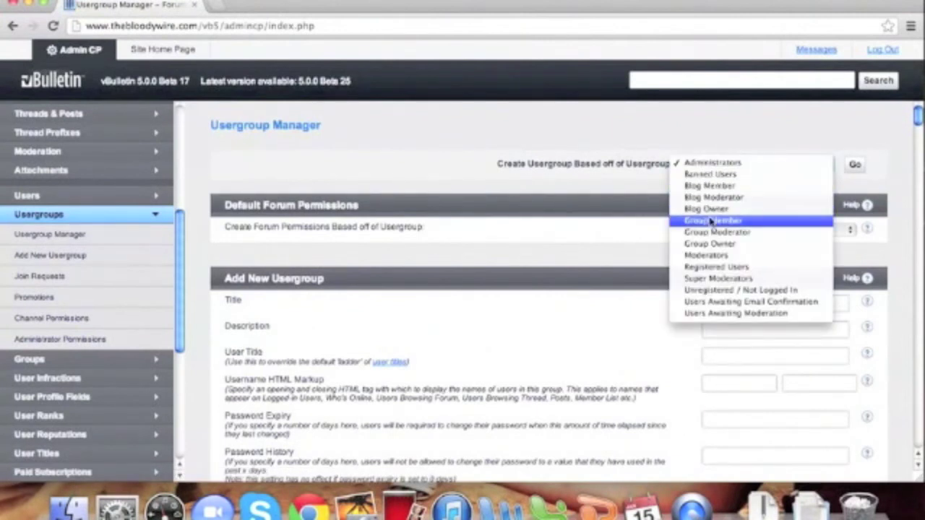
{"action": "left_click", "coordinate": [718, 267]}
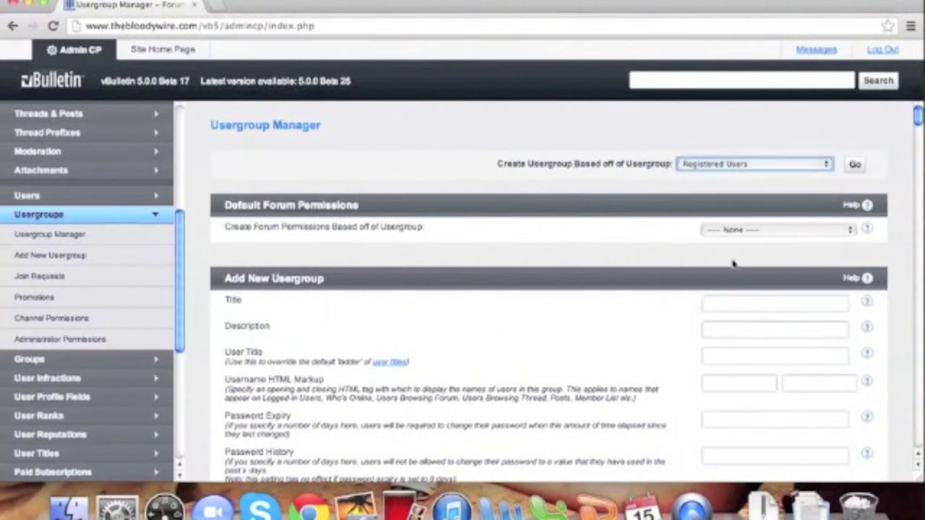
{"action": "left_click", "coordinate": [856, 167]}
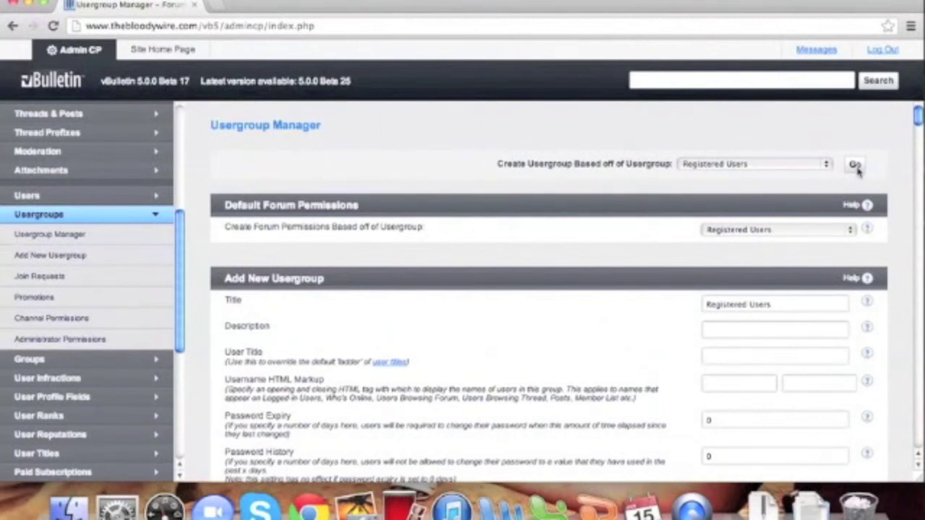
{"action": "left_click", "coordinate": [850, 231]}
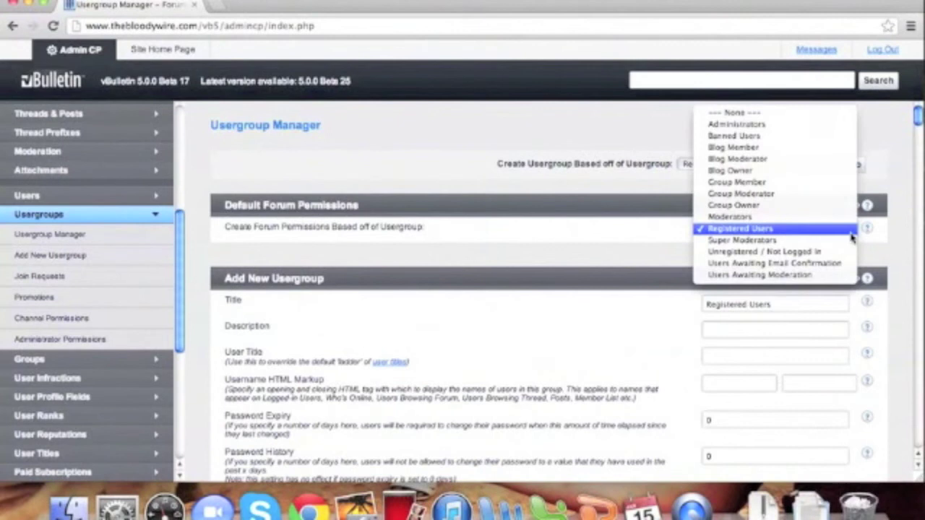
{"action": "left_click", "coordinate": [824, 233]}
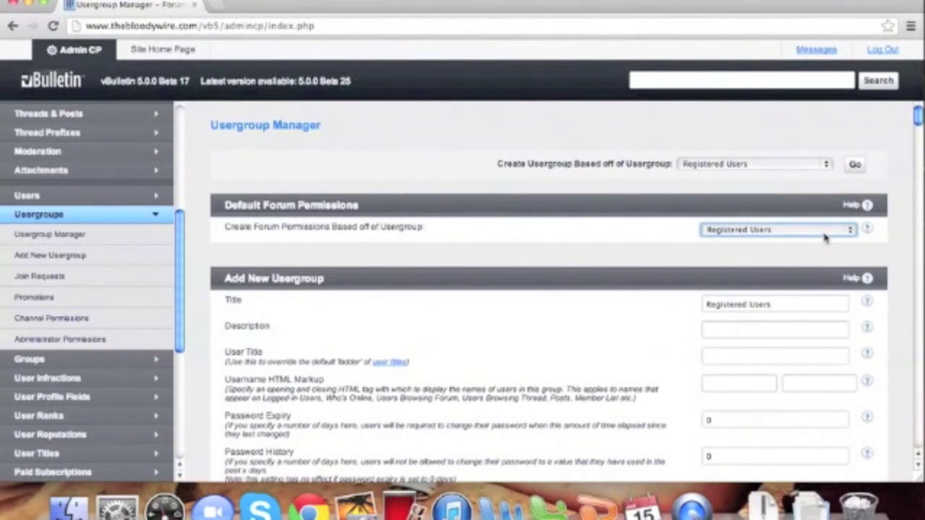
- Title the new group 'Registered Users++' and set its Maximum Stored Messages to 50
{"action": "left_click", "coordinate": [814, 307]}
{"action": "type", "text": "++"}
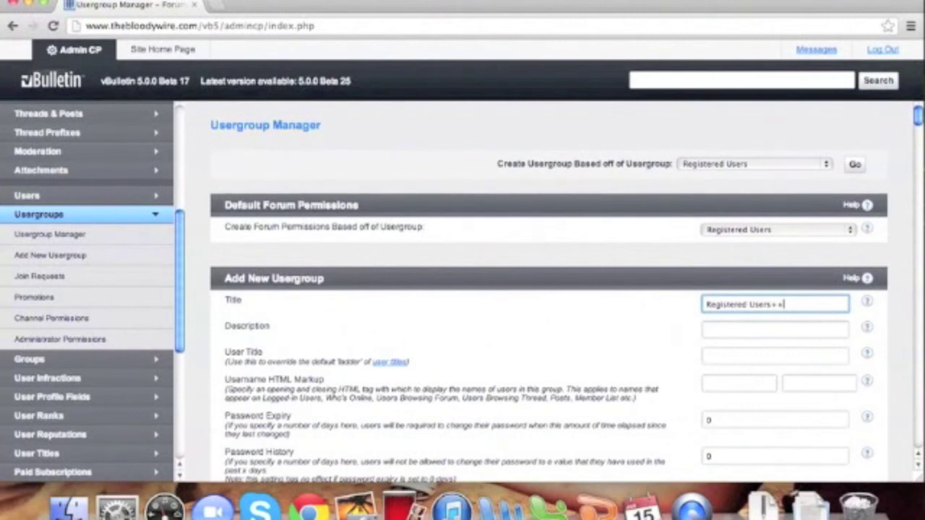
{"action": "left_click_drag", "start_coordinate": [917, 115], "coordinate": [917, 209]}
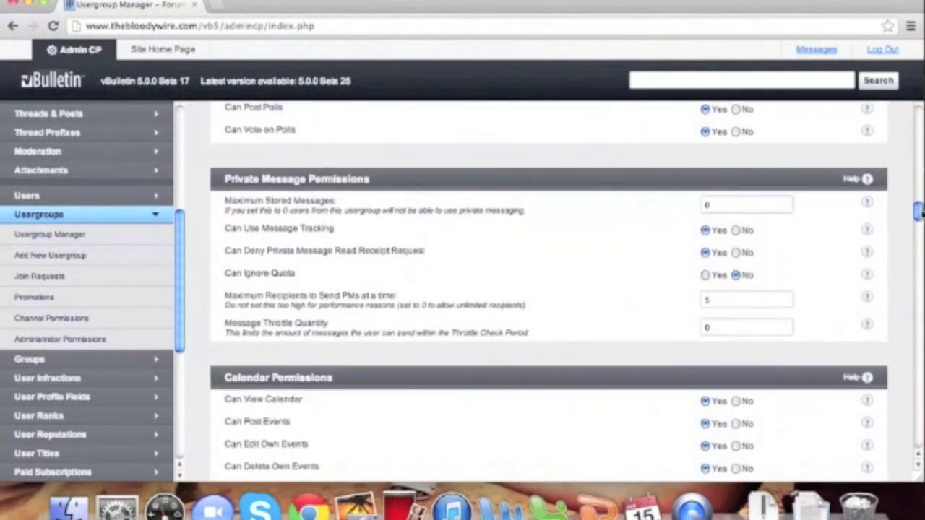
{"action": "left_click", "coordinate": [724, 208]}
{"action": "type", "text": "50"}
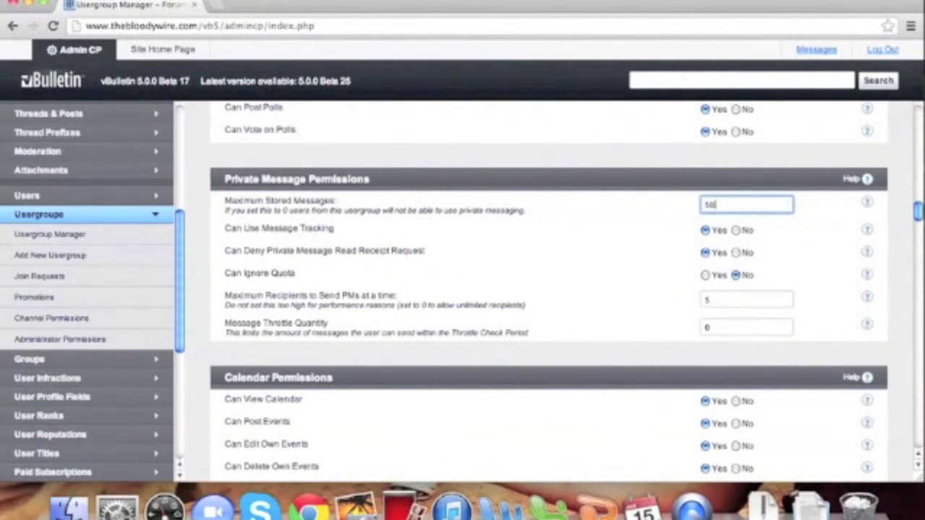
{"action": "scroll", "coordinate": [786, 419], "scroll_direction": "down", "scroll_amount": 10}
{"action": "scroll", "coordinate": [786, 422], "scroll_direction": "down", "scroll_amount": 10}
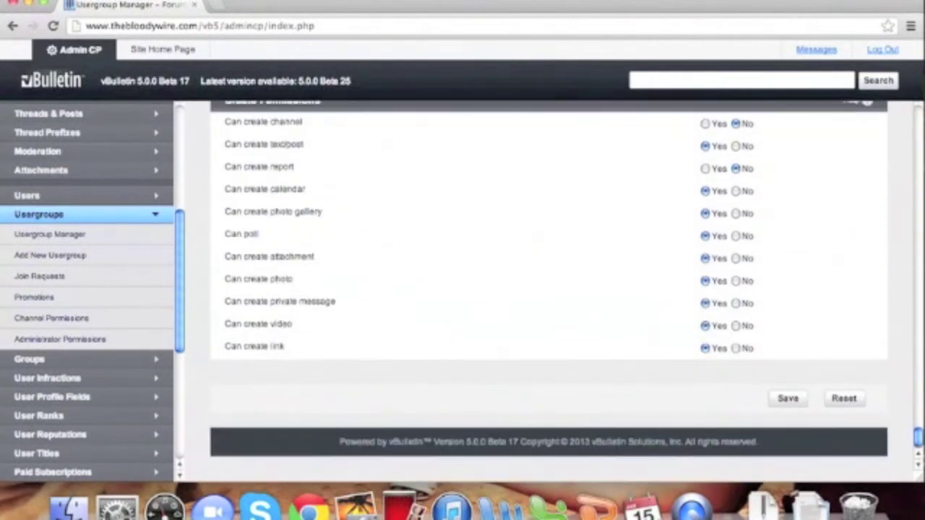
- Save Registered Users++ and begin a new promotion under Usergroups > Promotions
{"action": "left_click", "coordinate": [785, 401]}
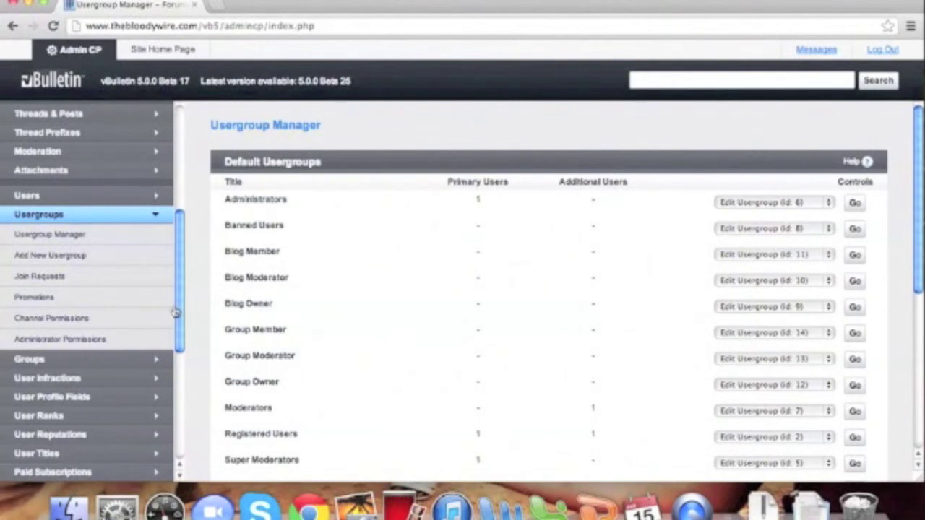
{"action": "left_click", "coordinate": [53, 306]}
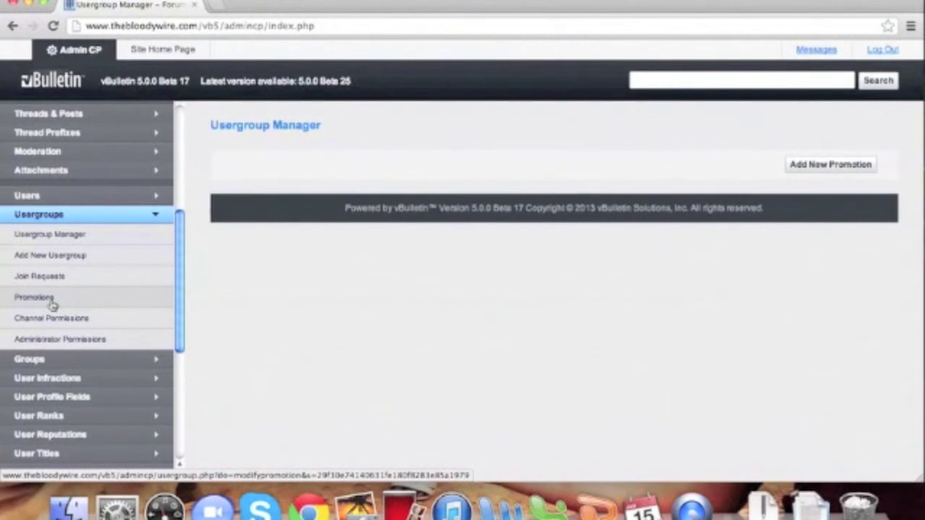
{"action": "left_click", "coordinate": [804, 165]}
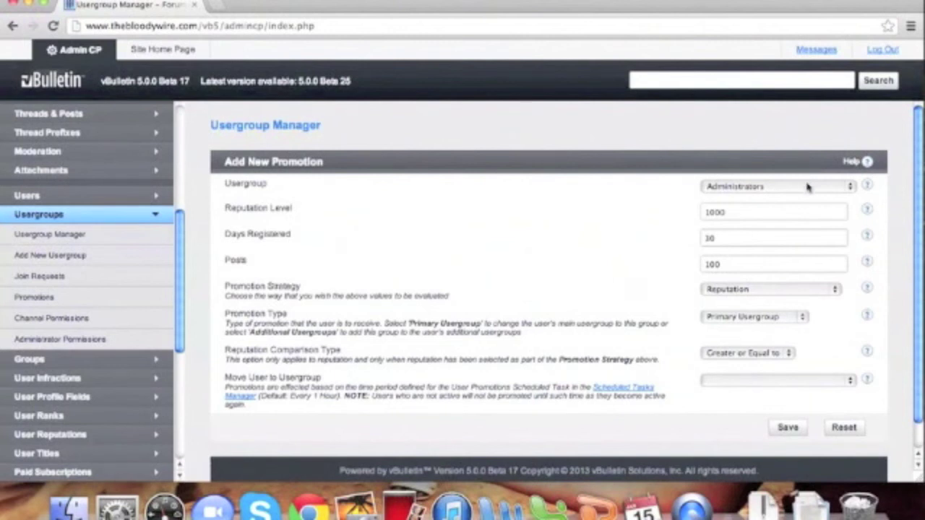
- Make the promotion apply to Registered Users with a 25-post threshold
{"action": "left_click", "coordinate": [808, 187]}
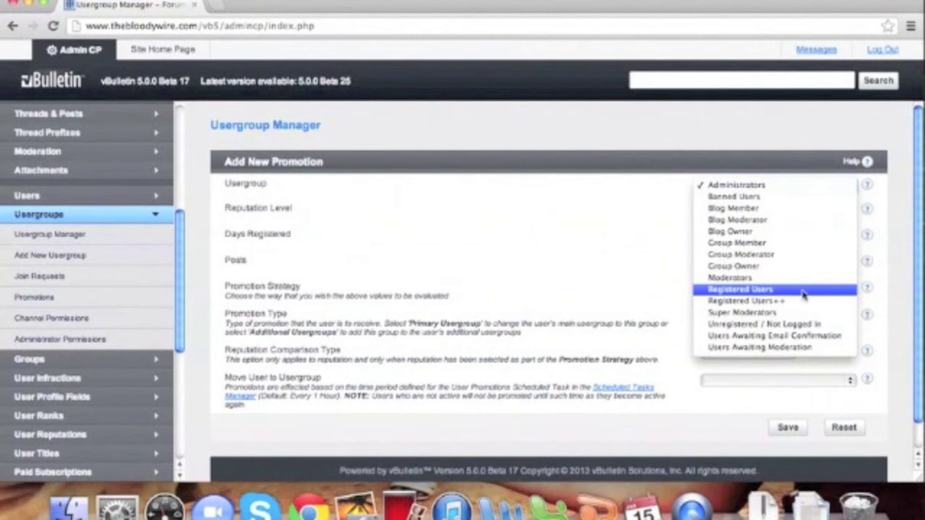
{"action": "left_click", "coordinate": [803, 295]}
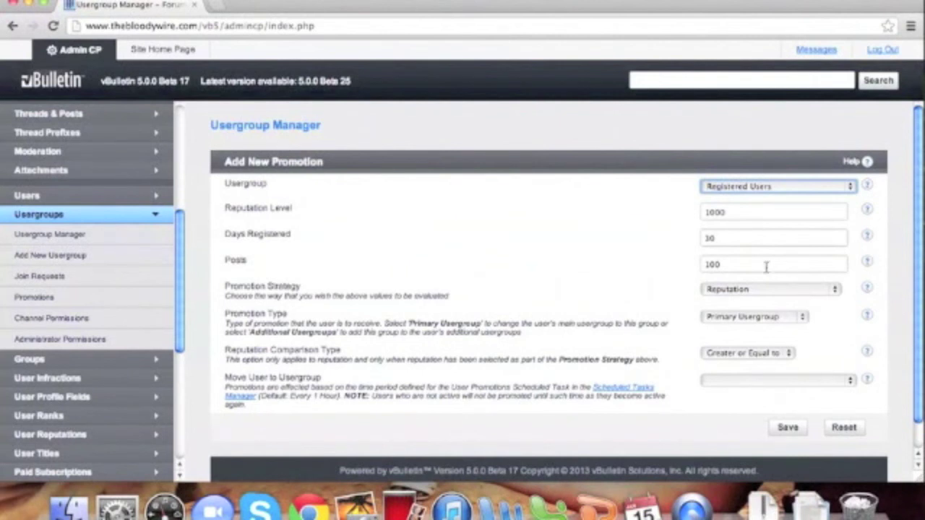
{"action": "left_click_drag", "start_coordinate": [772, 263], "coordinate": [681, 266]}
{"action": "type", "text": "25"}
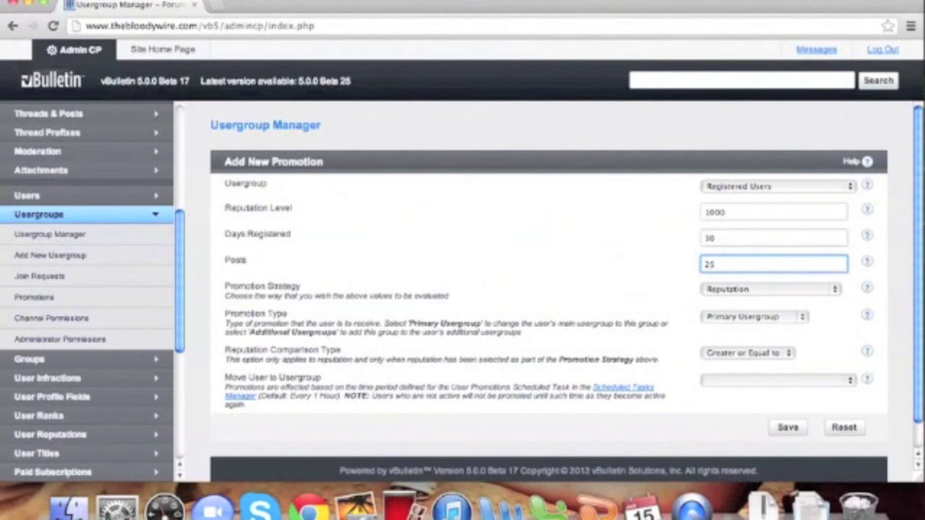
- Use the Posts strategy, Additional Usergroups type, and target Registered Users++
{"action": "left_click", "coordinate": [764, 290]}
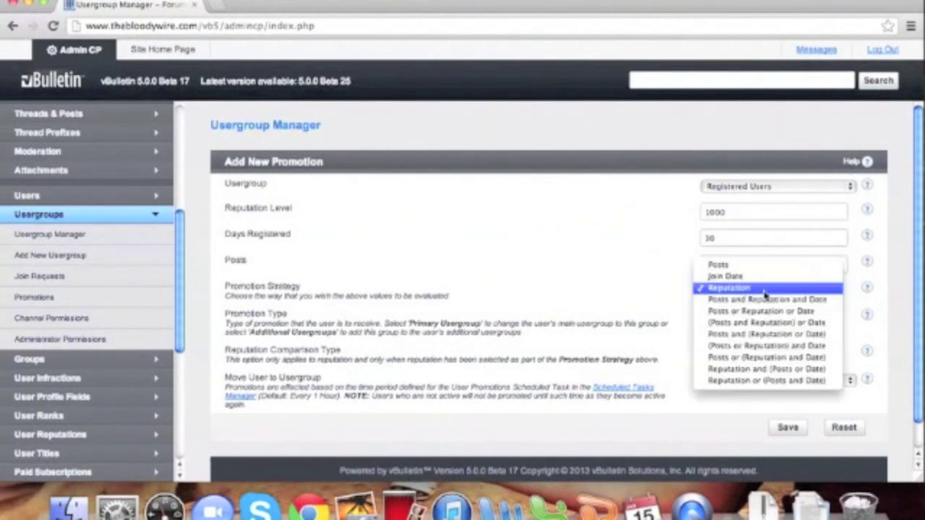
{"action": "left_click", "coordinate": [764, 266]}
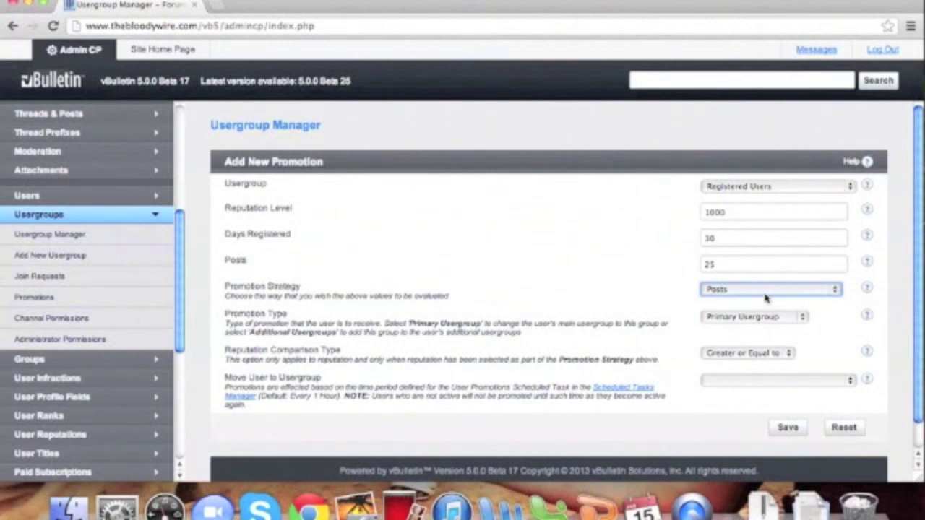
{"action": "left_click", "coordinate": [775, 319]}
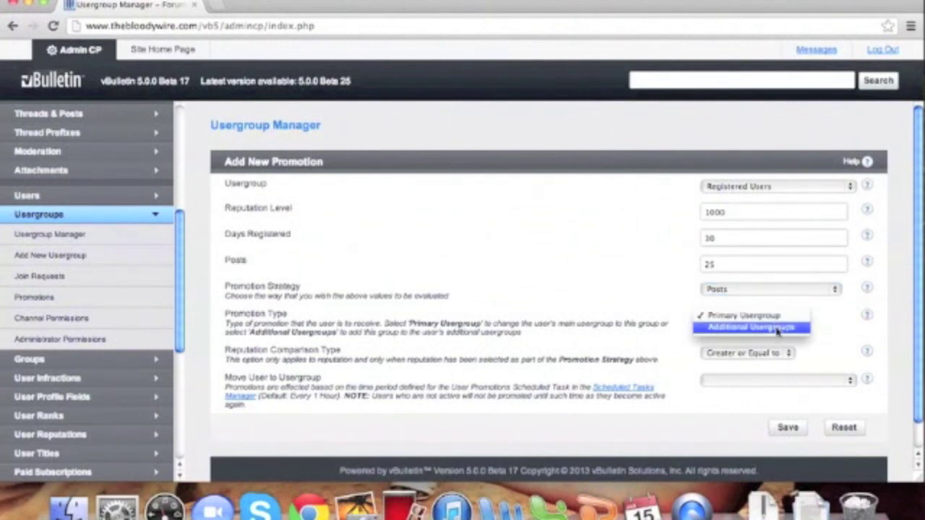
{"action": "left_click", "coordinate": [776, 329]}
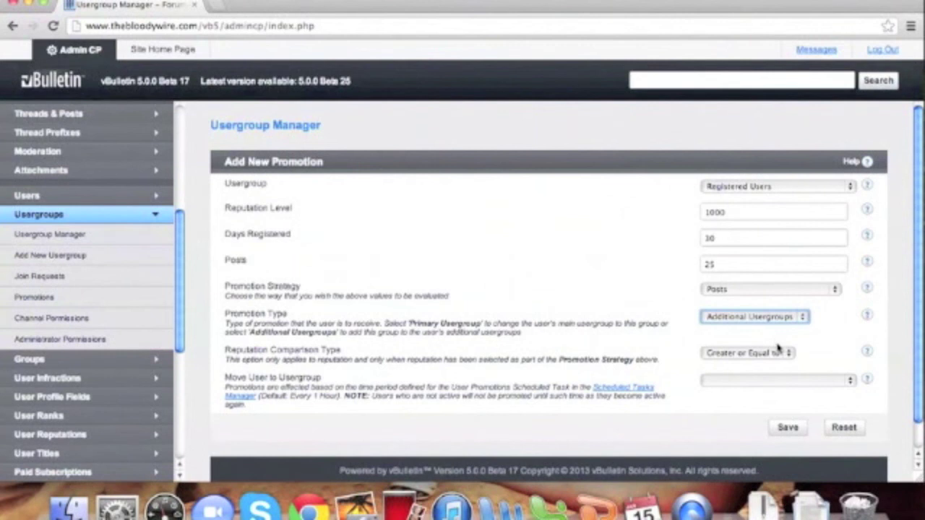
{"action": "left_click", "coordinate": [787, 383]}
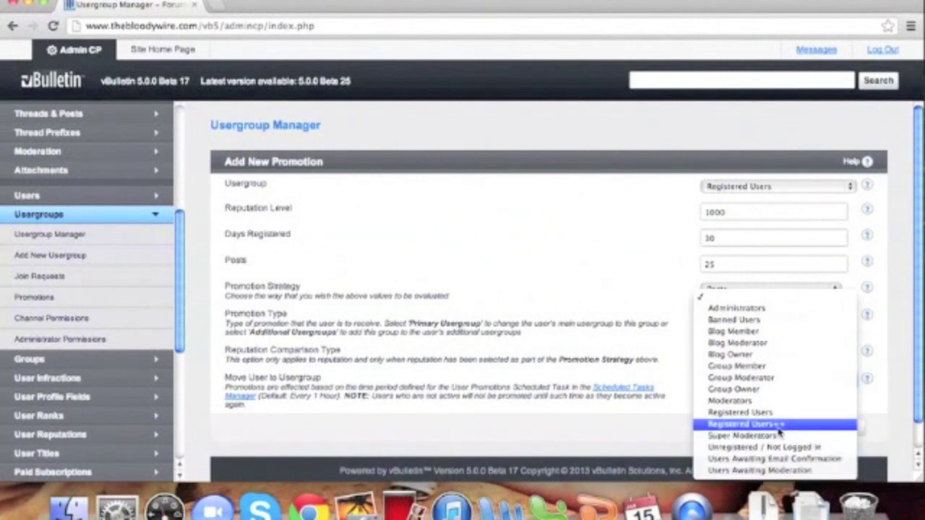
{"action": "left_click", "coordinate": [779, 426]}
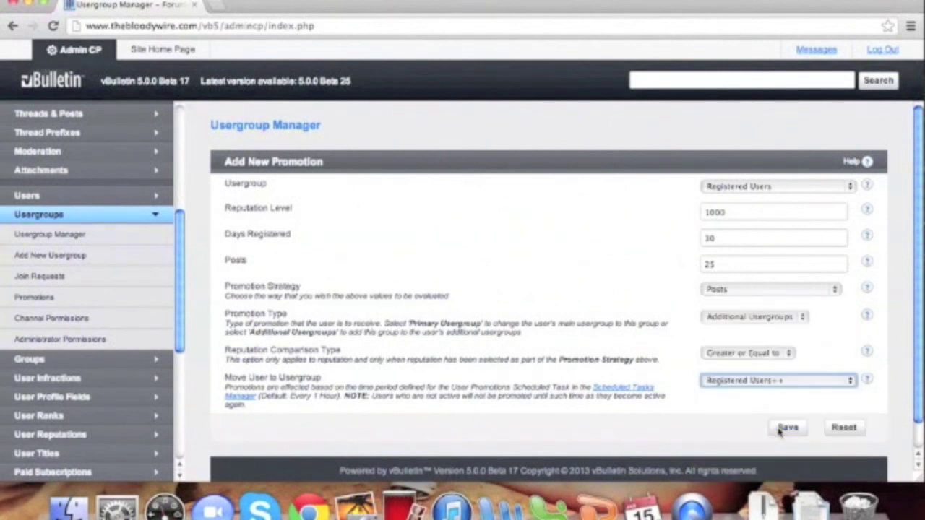